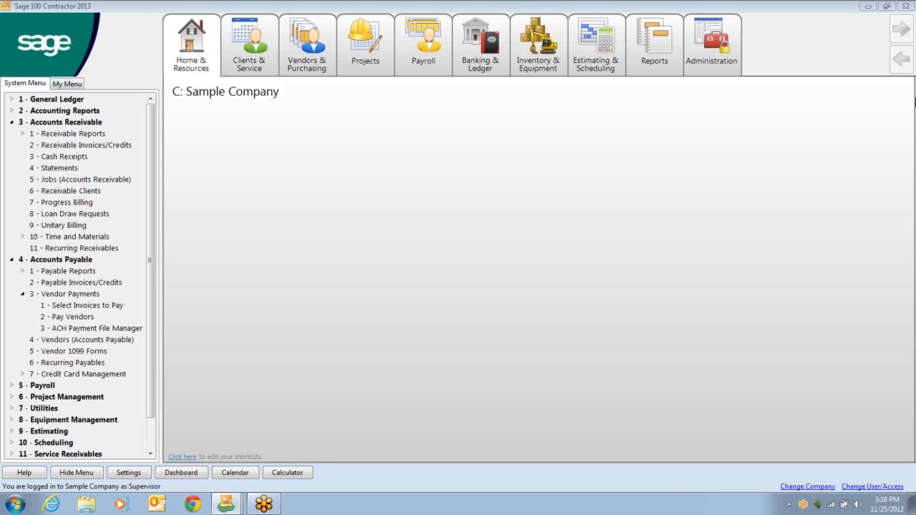
Step: Open Payable Invoices/Credits to review the Payne Electric invoice for the Williams Post Office job, and close the window
{"action": "left_click", "coordinate": [79, 285]}
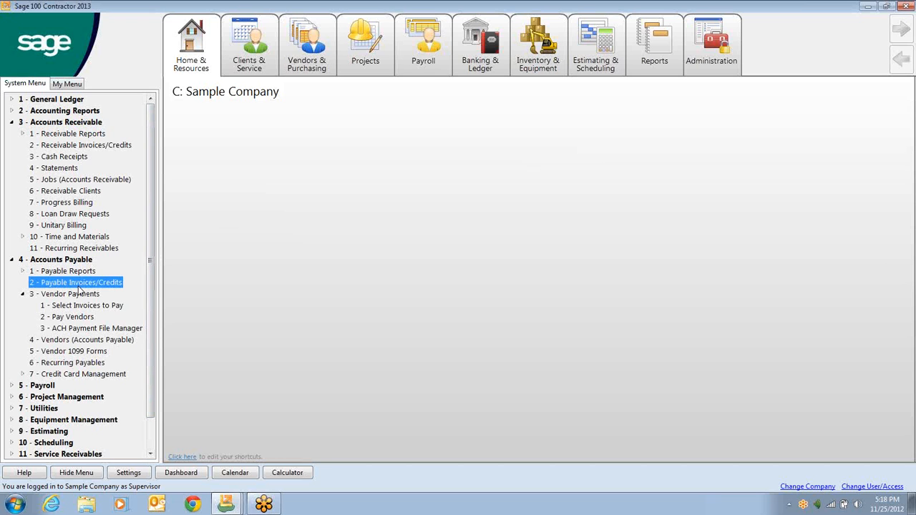
{"action": "double_click", "coordinate": [78, 285]}
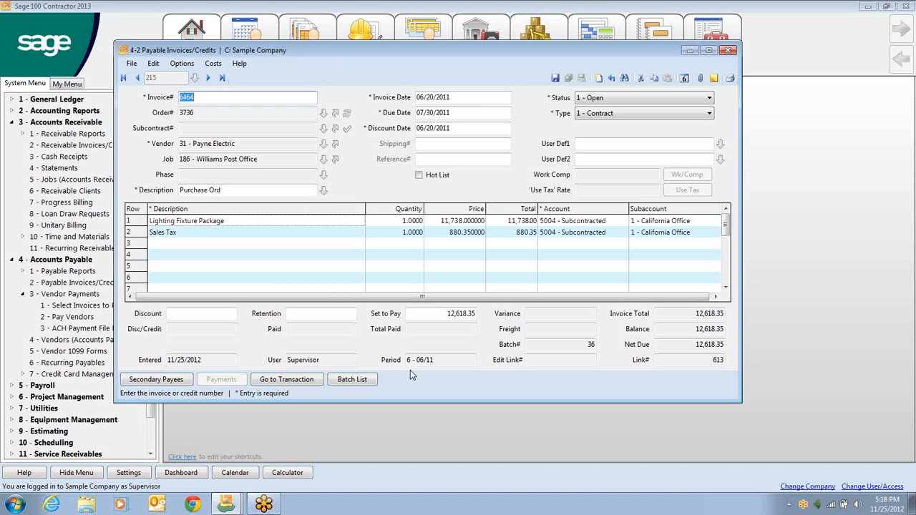
{"action": "left_click", "coordinate": [913, 25]}
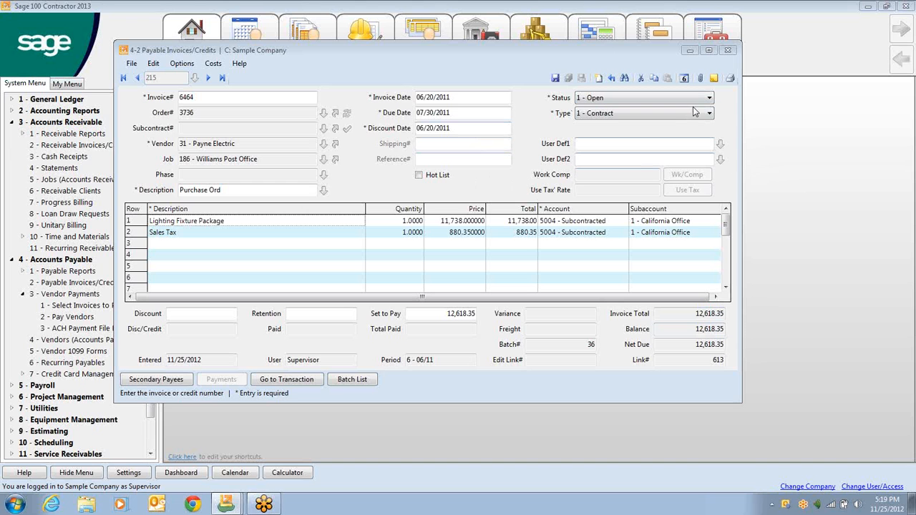
{"action": "left_click", "coordinate": [727, 50]}
{"action": "mouse_move", "coordinate": [654, 43]}
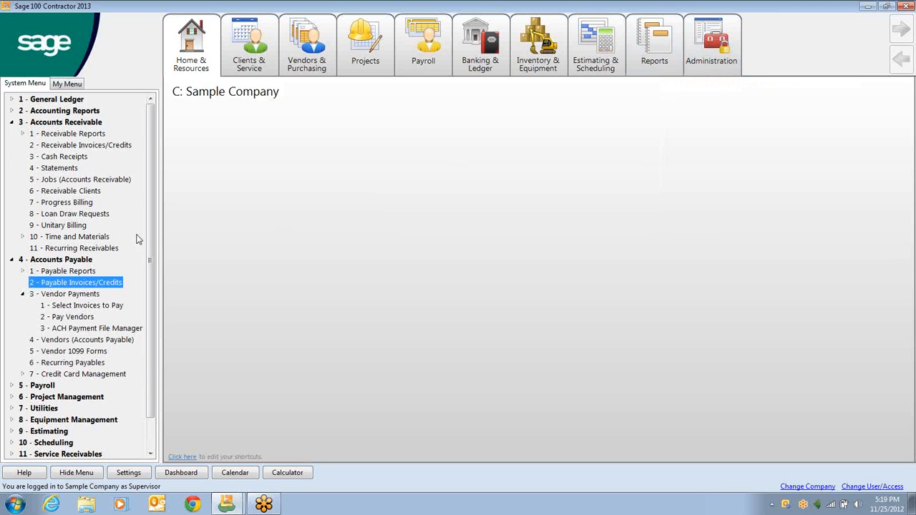
Step: Start a record in Receivable Invoices/Credits with invoice number CR- 186 and description "Prepaid by Customer"
{"action": "left_click", "coordinate": [53, 146]}
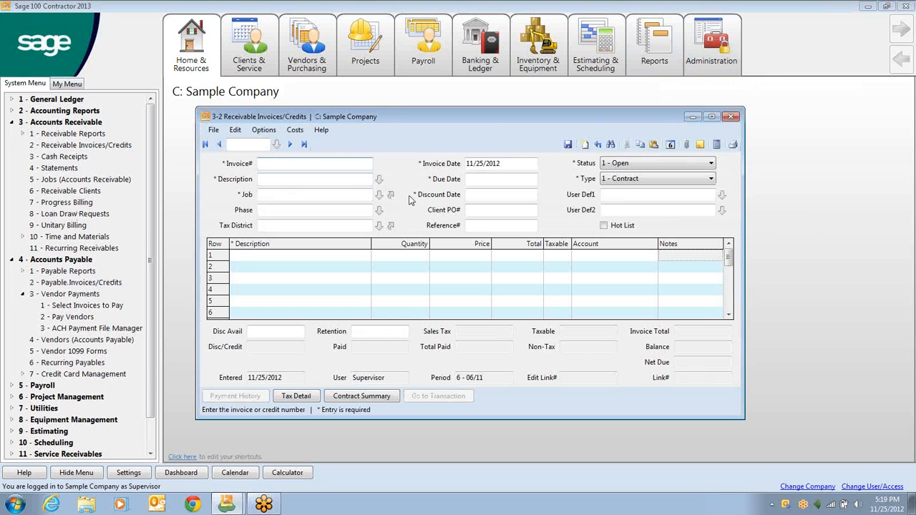
{"action": "type", "text": "CR-"}
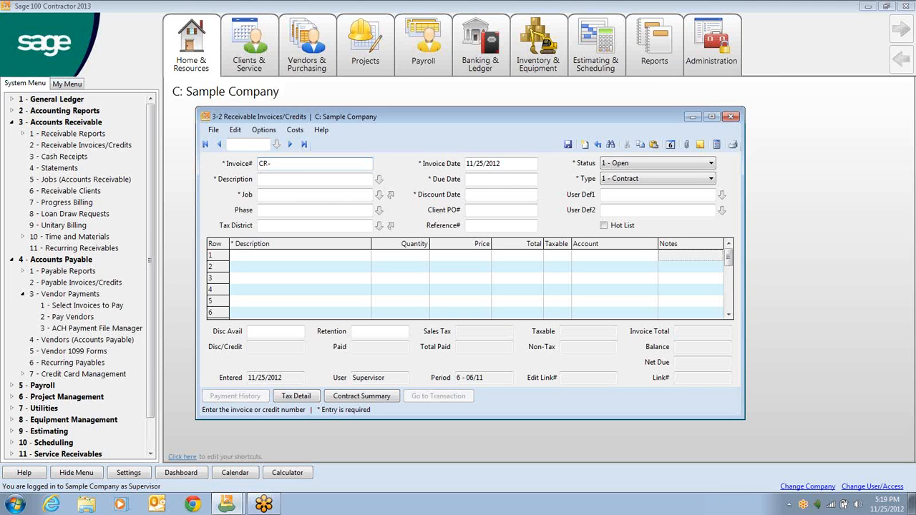
{"action": "type", "text": "186"}
{"action": "key", "text": "Tab"}
{"action": "type", "text": "P"}
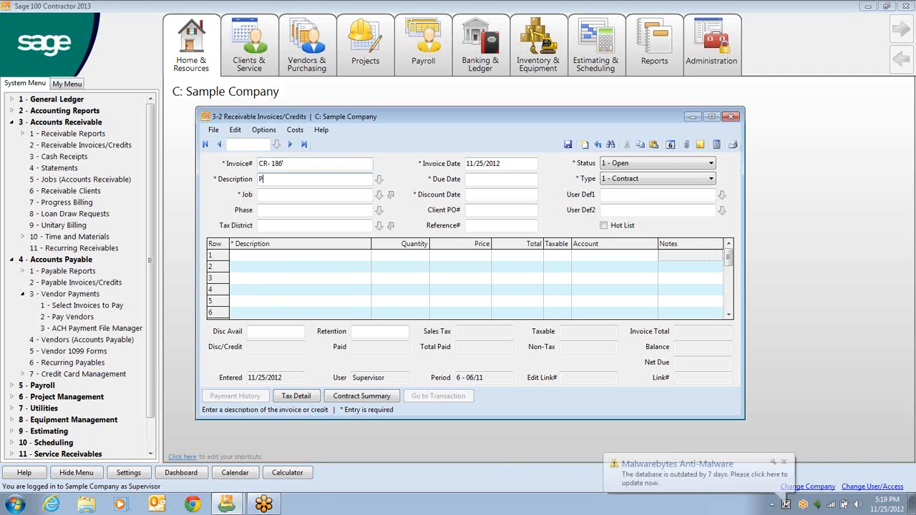
{"action": "type", "text": "re"}
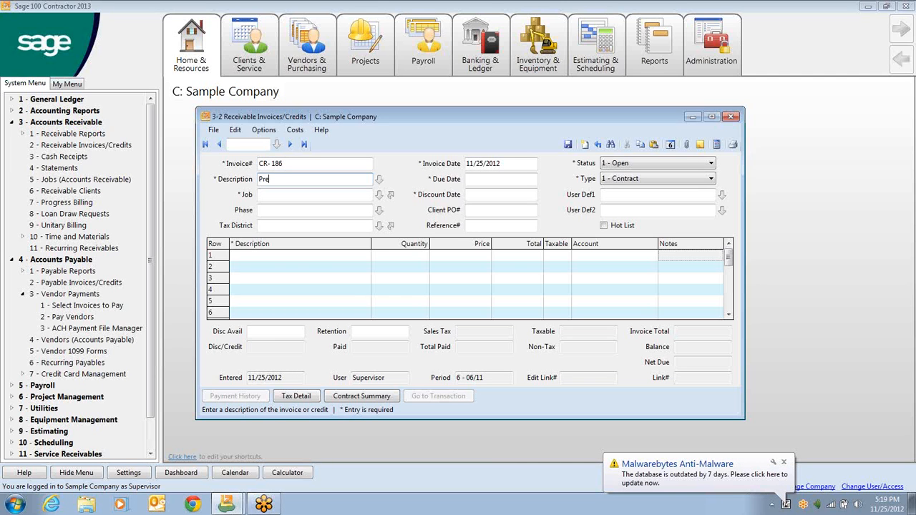
{"action": "type", "text": "paid by "}
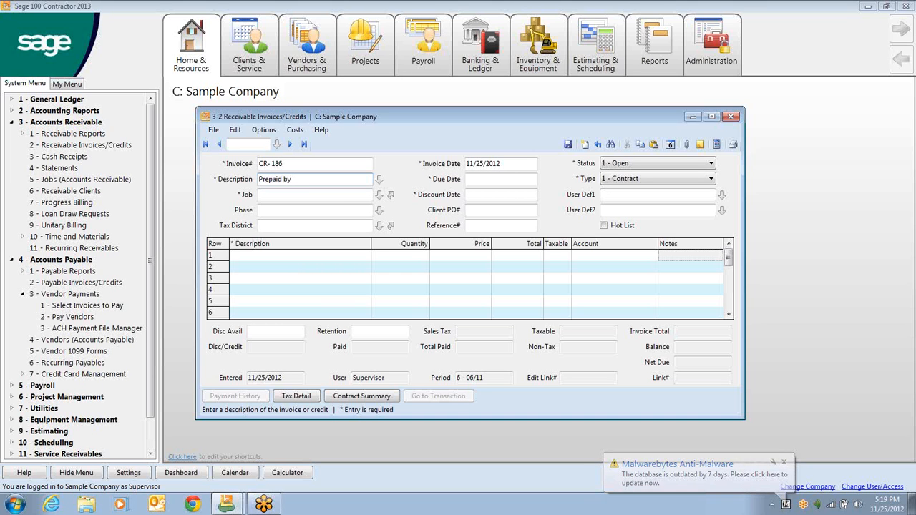
{"action": "type", "text": "Customer"}
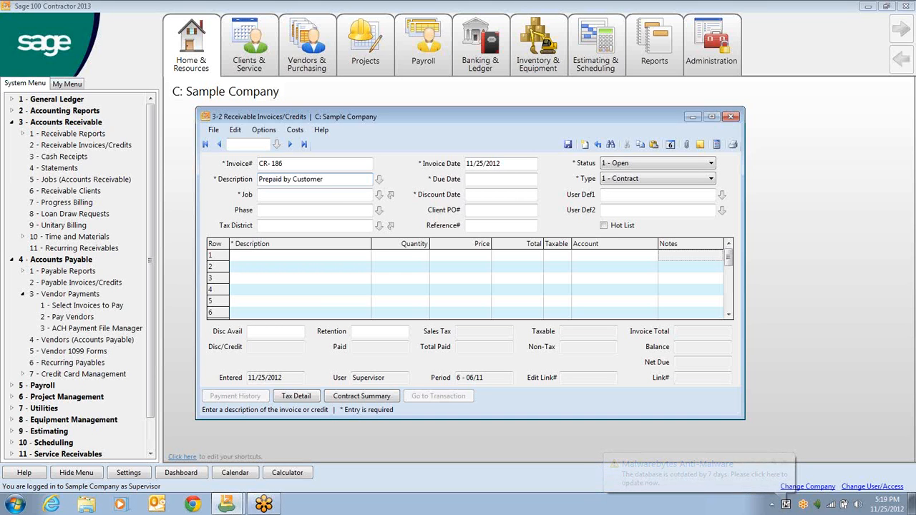
Step: Assign the credit to job 186 - Williams Post Office, accepting the default tax district and dates
{"action": "key", "text": "Tab"}
{"action": "type", "text": "18"}
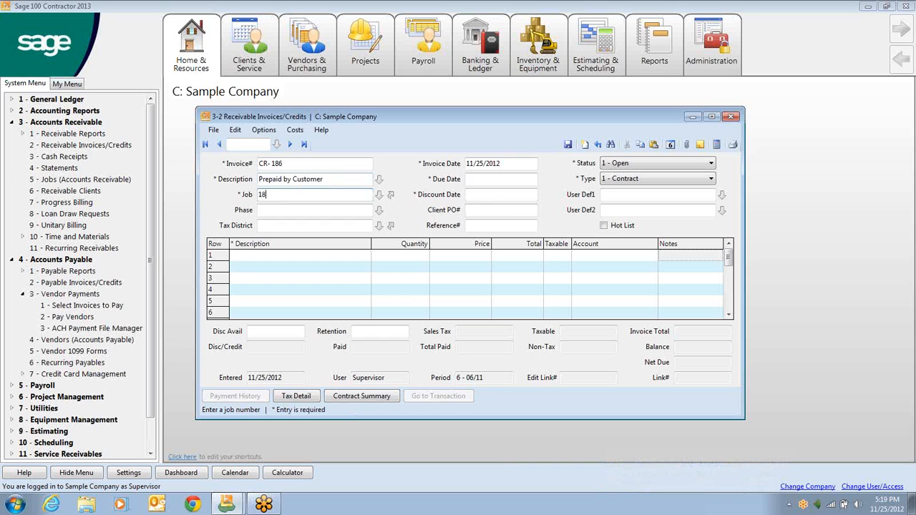
{"action": "type", "text": "6"}
{"action": "key", "text": "Tab"}
{"action": "key", "text": "Tab"}
{"action": "key", "text": "Tab"}
{"action": "key", "text": "Tab"}
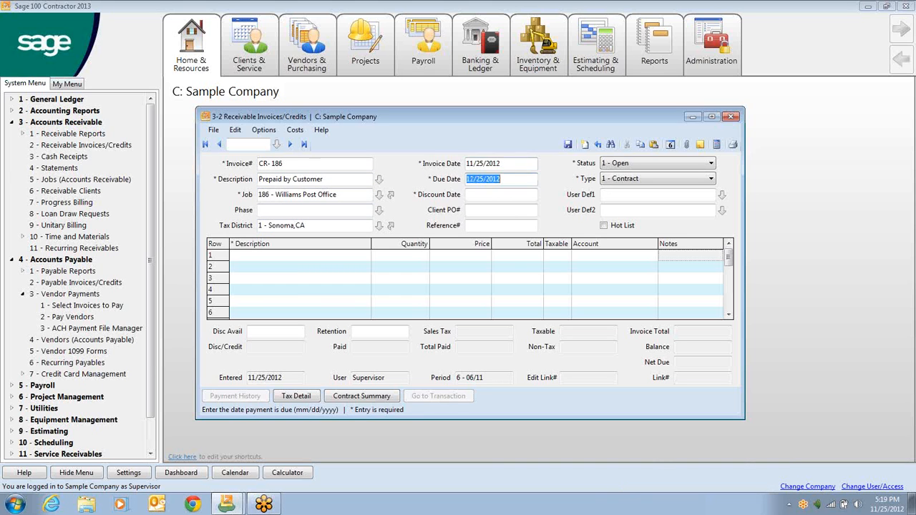
{"action": "key", "text": "Tab"}
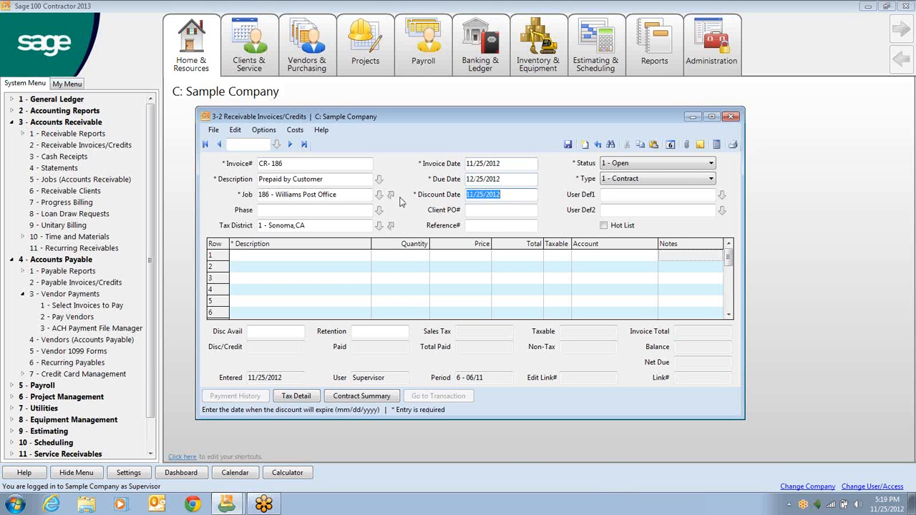
Step: Set the invoice date to 06/30/2011 and regenerate the due date as 07/30/2011 and the discount date as 06/30/2011
{"action": "left_click", "coordinate": [501, 164]}
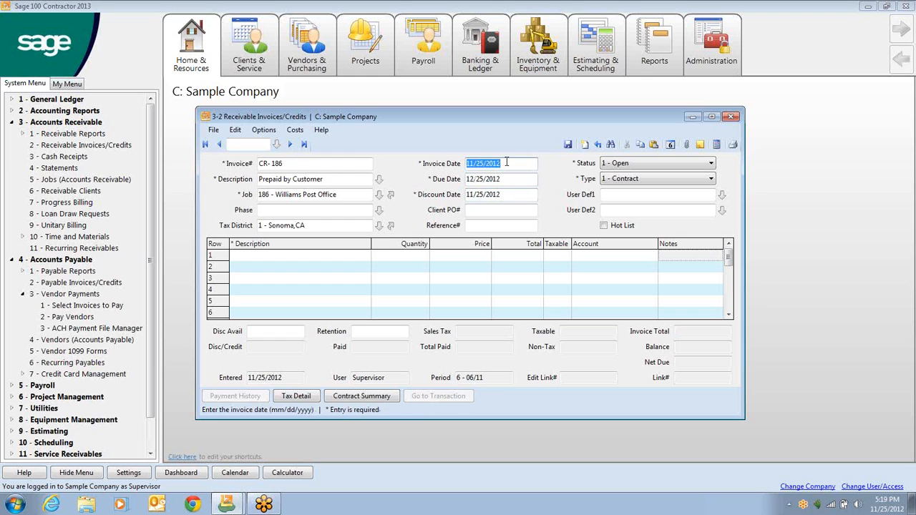
{"action": "type", "text": "06/30/2011"}
{"action": "key", "text": "Tab"}
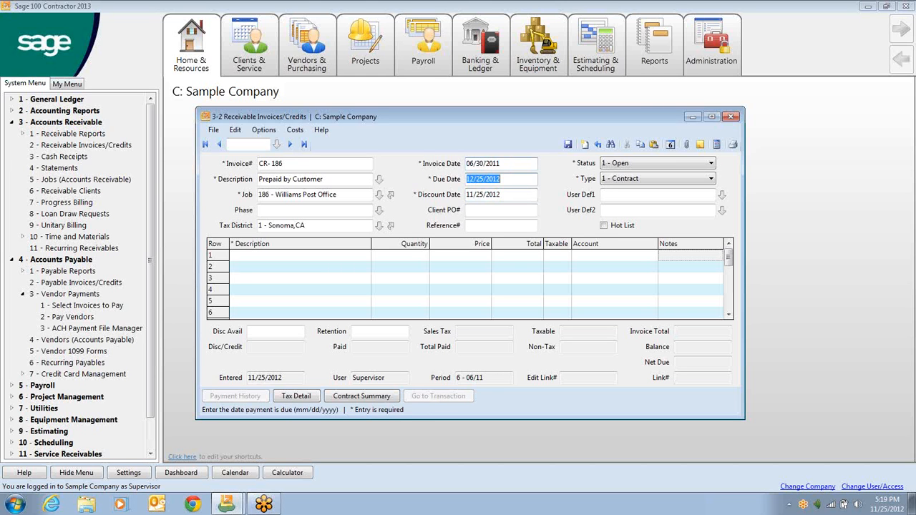
{"action": "key", "text": "BackSpace"}
{"action": "key", "text": "Tab"}
{"action": "key", "text": "BackSpace"}
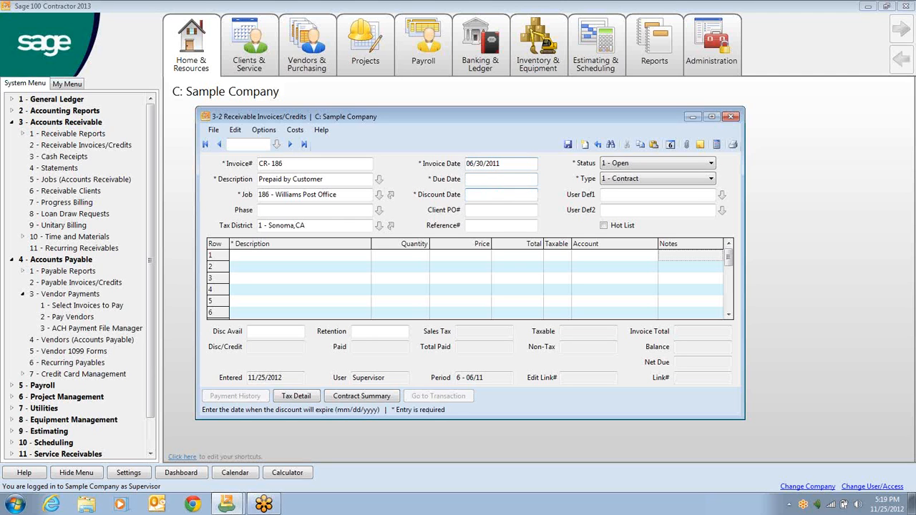
{"action": "key", "text": "shift+Tab"}
{"action": "key", "text": "Tab"}
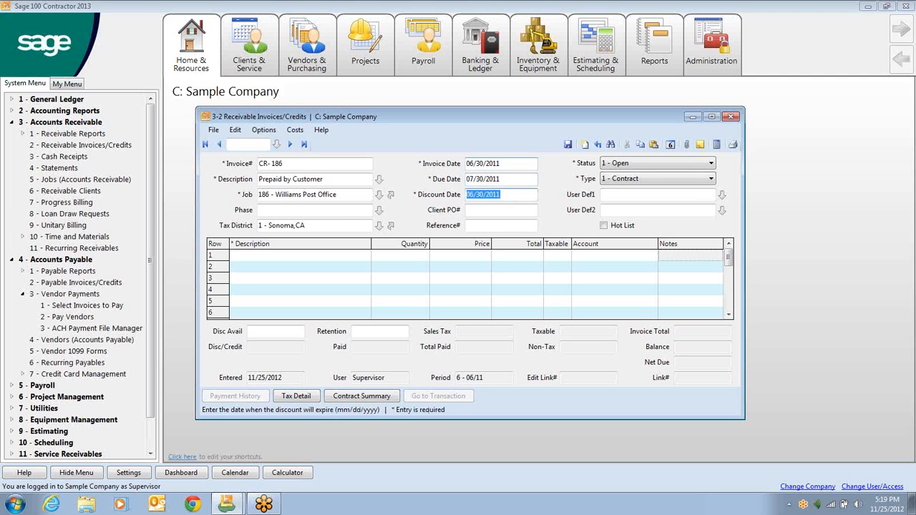
Step: Keep the remaining header fields as they are and enter "Prepaid by Customer" as the description of line item 1
{"action": "left_click", "coordinate": [501, 209]}
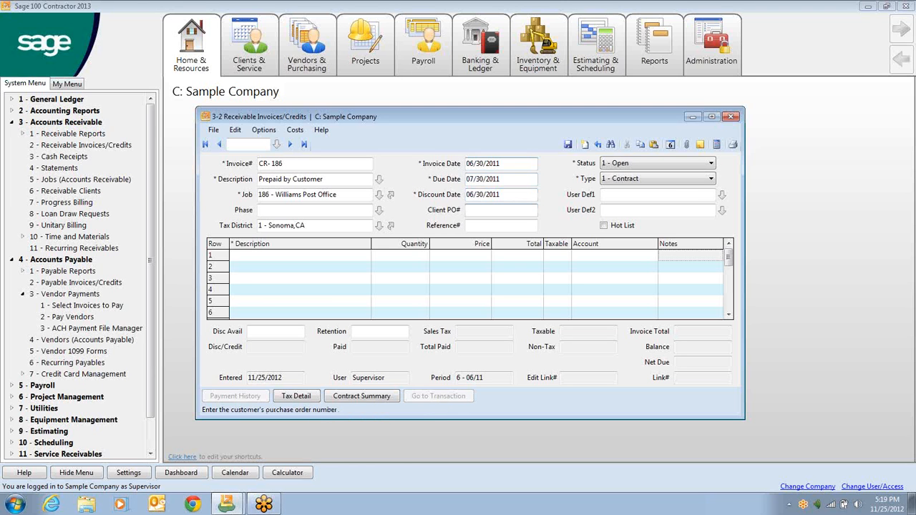
{"action": "key", "text": "Tab"}
{"action": "key", "text": "Tab"}
{"action": "key", "text": "Tab"}
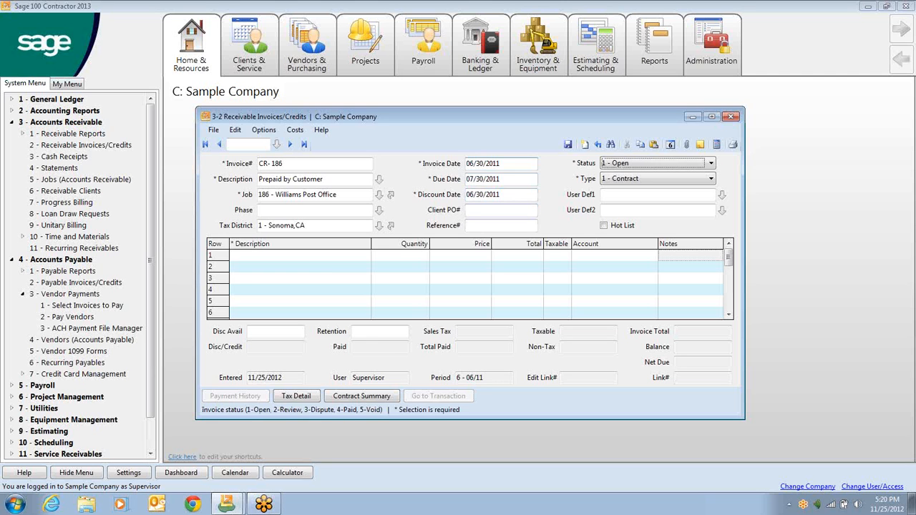
{"action": "key", "text": "Tab"}
{"action": "key", "text": "Tab"}
{"action": "key", "text": "Tab"}
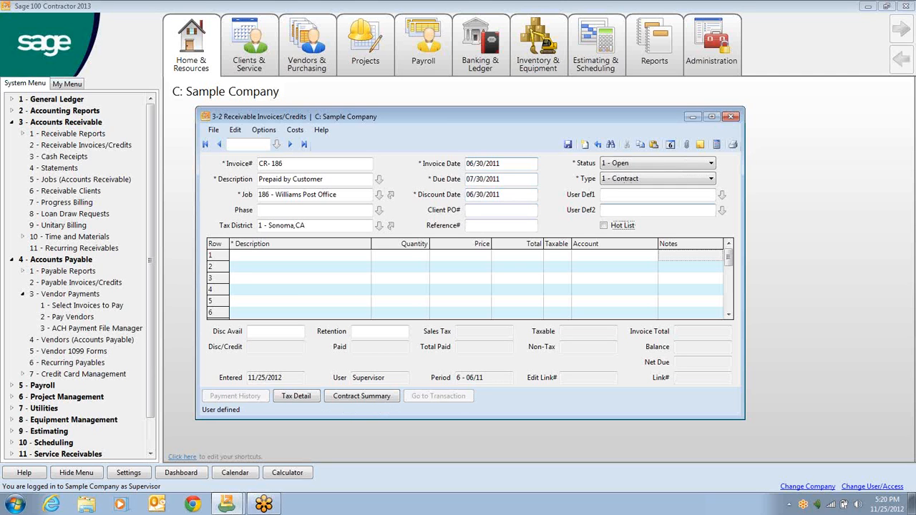
{"action": "key", "text": "Tab"}
{"action": "key", "text": "Tab"}
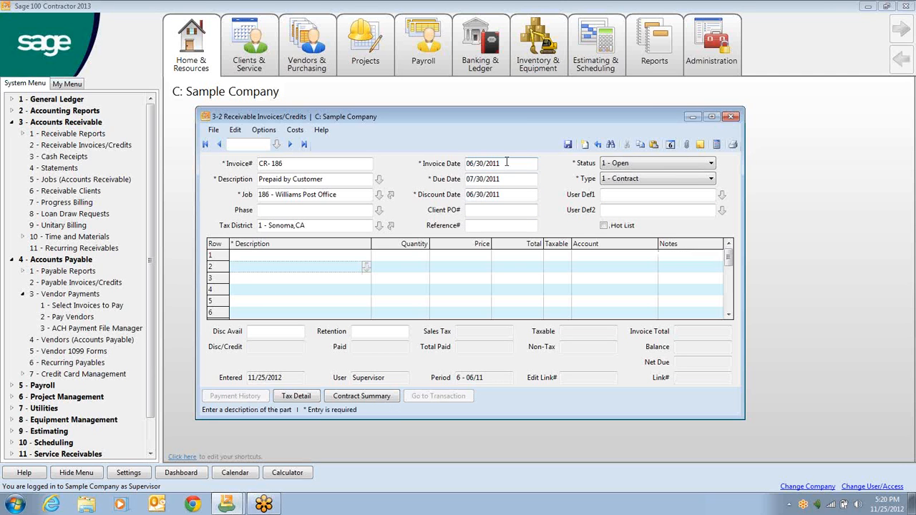
{"action": "key", "text": "Tab"}
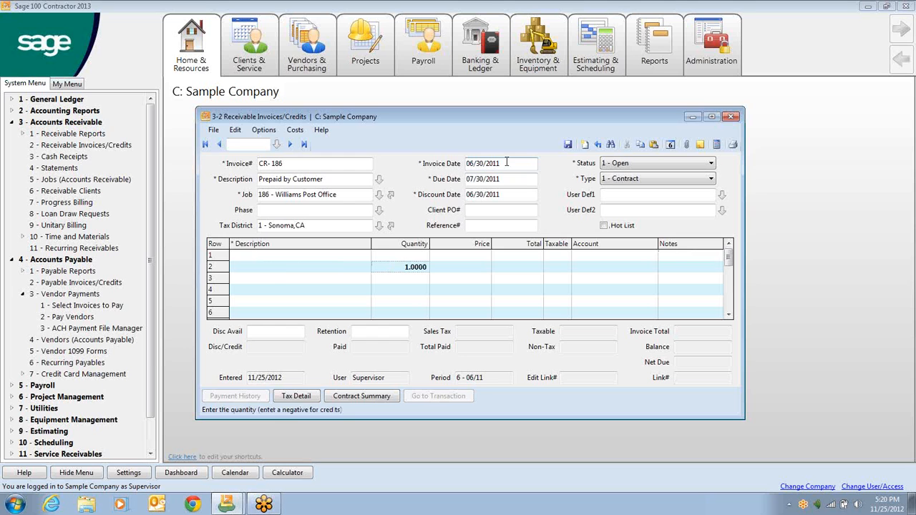
{"action": "left_click", "coordinate": [281, 262]}
{"action": "key", "text": "Tab"}
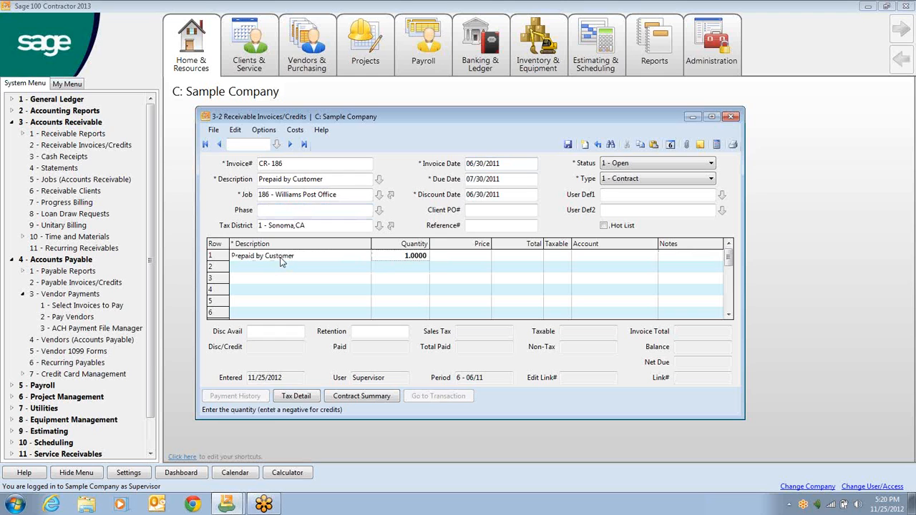
Step: Give the line item a quantity of -1 and a price of 12618.35, and mark it as non-taxable
{"action": "type", "text": "-1"}
{"action": "key", "text": "Tab"}
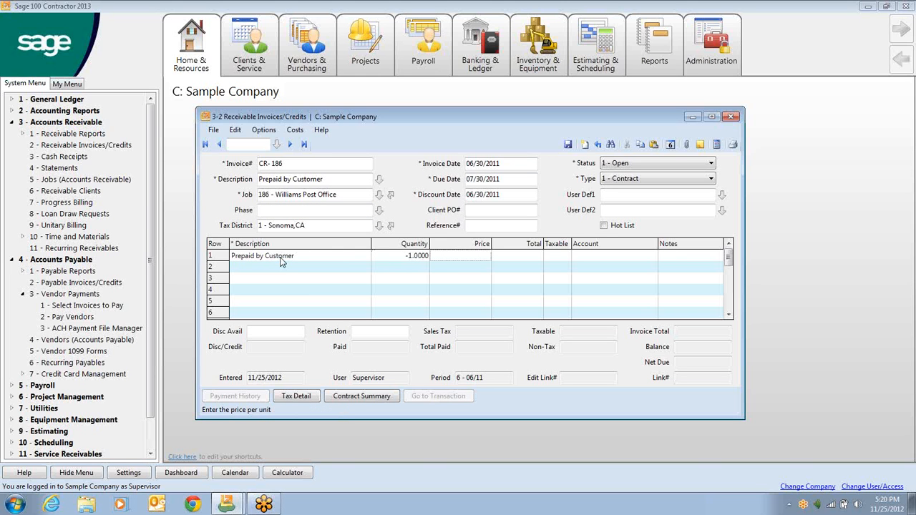
{"action": "type", "text": "12618.35"}
{"action": "key", "text": "Tab"}
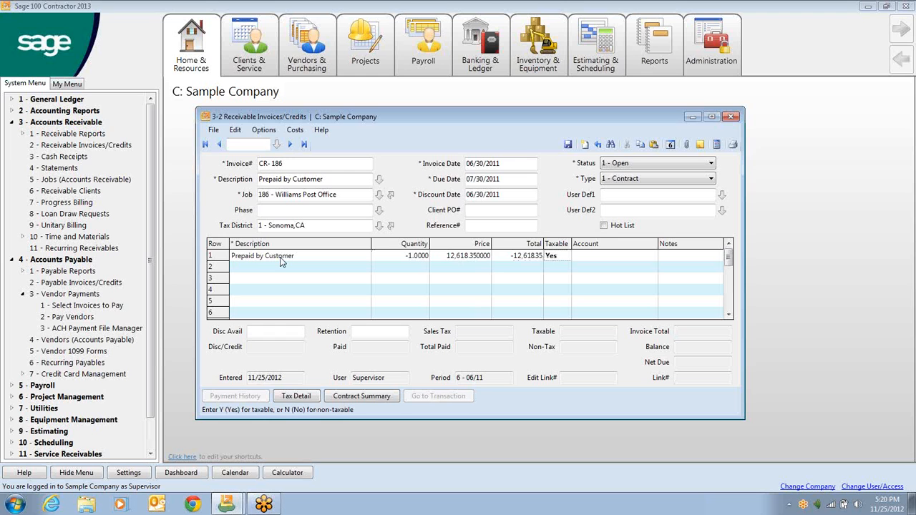
{"action": "type", "text": "n"}
{"action": "key", "text": "Tab"}
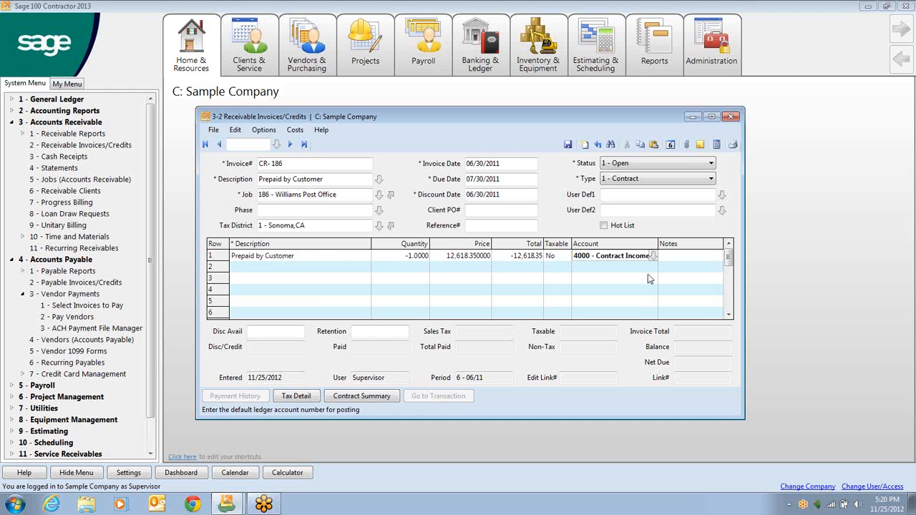
Step: Assign ledger account 1007 - Voucher Clearing to the line item and save the credit with its totals calculated
{"action": "left_click", "coordinate": [653, 256]}
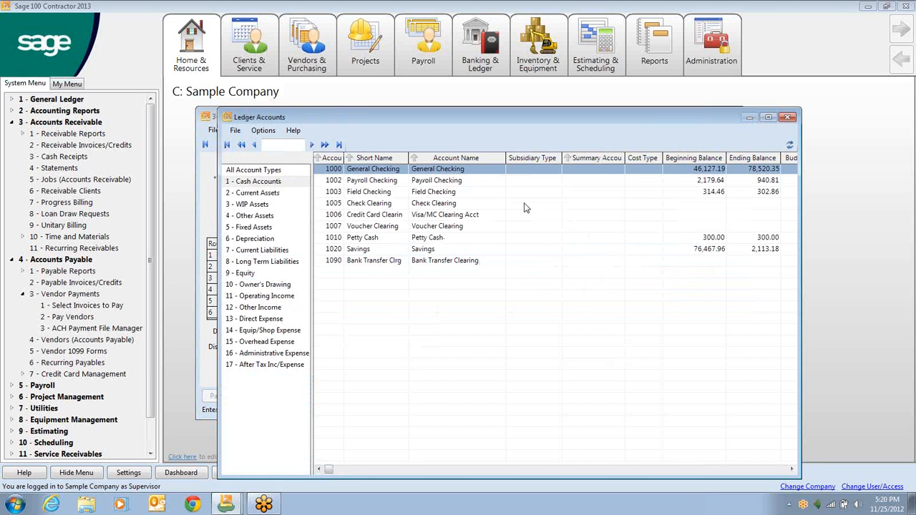
{"action": "left_click", "coordinate": [400, 227]}
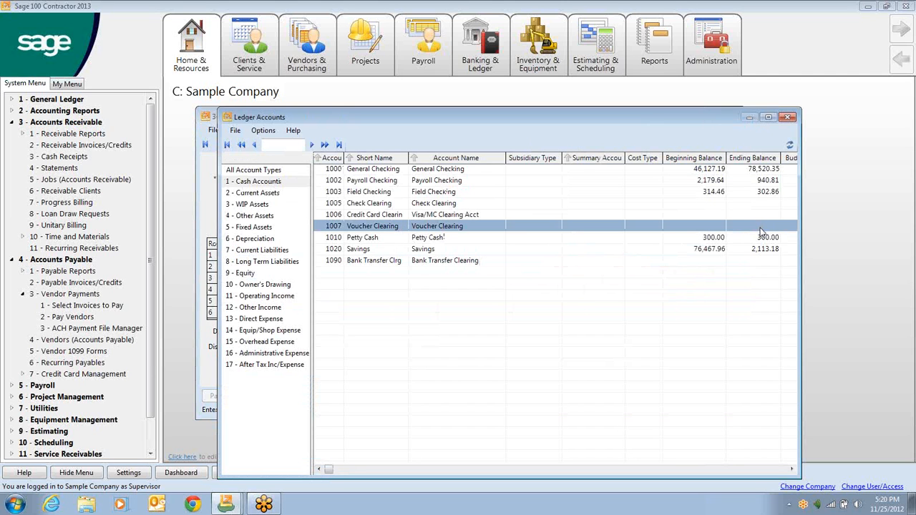
{"action": "double_click", "coordinate": [526, 229]}
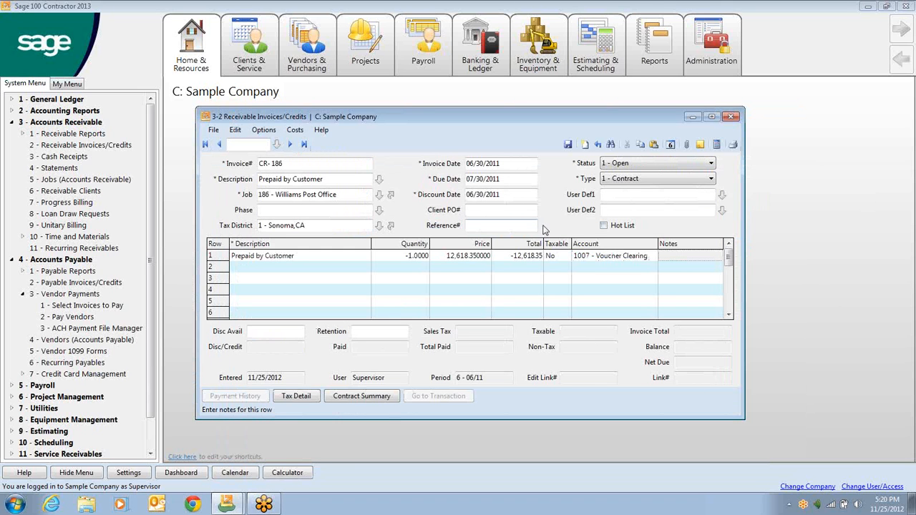
{"action": "left_click", "coordinate": [717, 144]}
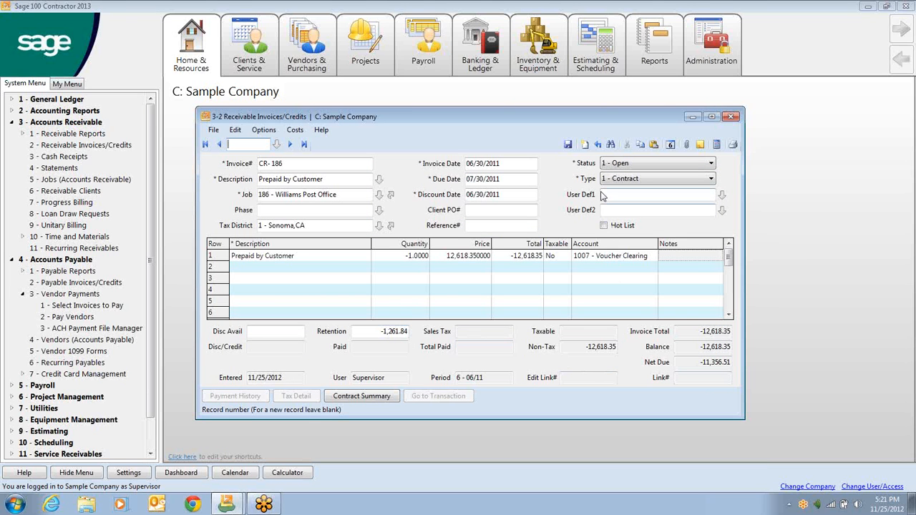
{"action": "left_click", "coordinate": [567, 145]}
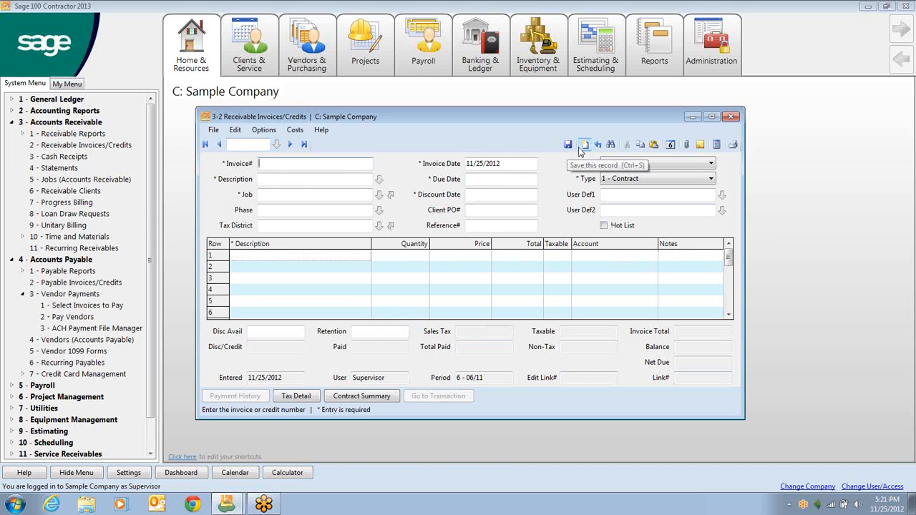
Step: Recall the last displayed record, clear its retention amount and save it again
{"action": "left_click", "coordinate": [598, 145]}
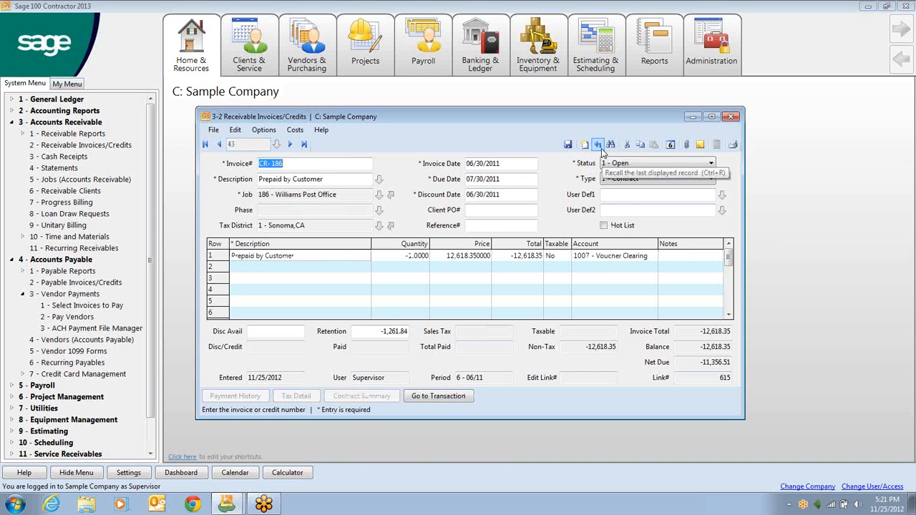
{"action": "left_click", "coordinate": [397, 332]}
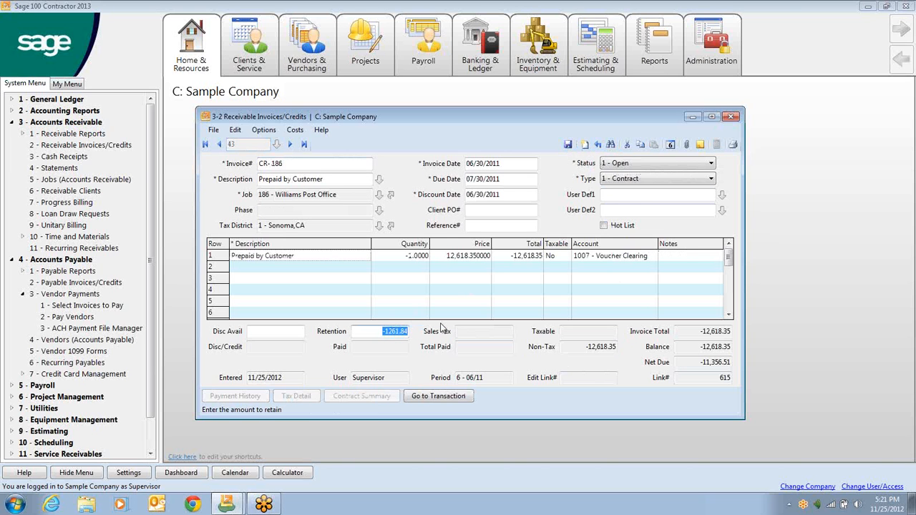
{"action": "key", "text": "Delete"}
{"action": "key", "text": "Tab"}
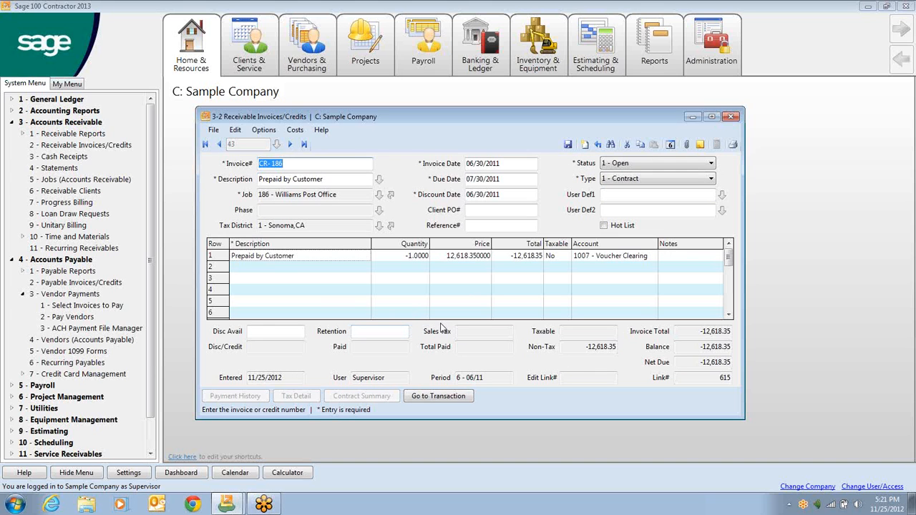
{"action": "left_click", "coordinate": [567, 146]}
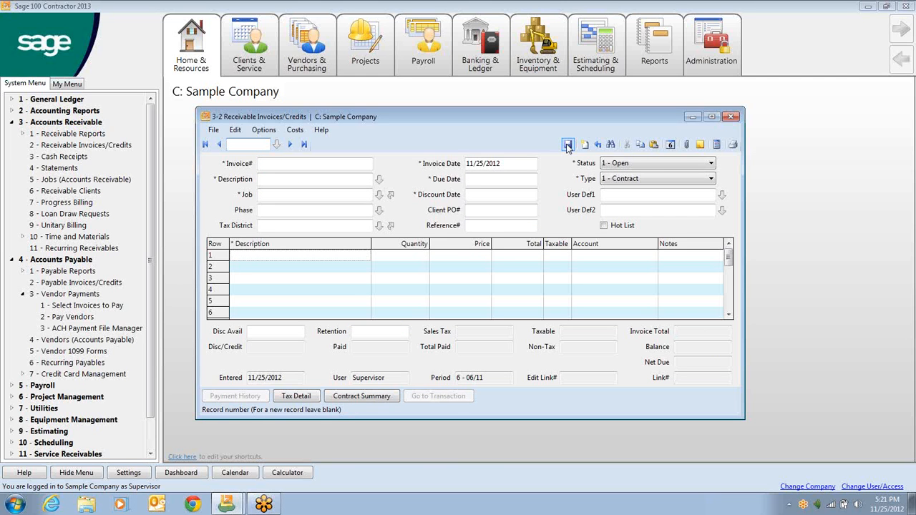
Step: Close the receivable form and start a vendor payment for Payne Electric in Pay Vendors, paid by Voucher
{"action": "left_click", "coordinate": [731, 116]}
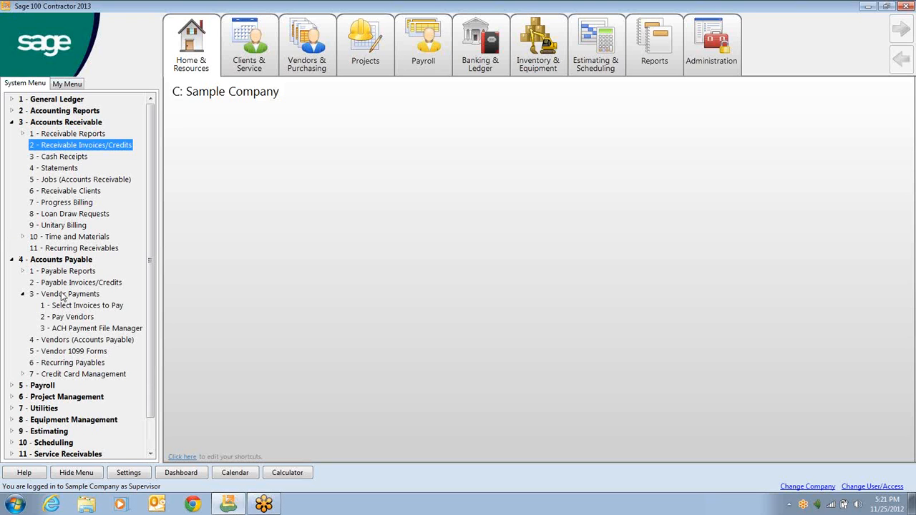
{"action": "left_click", "coordinate": [71, 316]}
{"action": "double_click", "coordinate": [91, 320]}
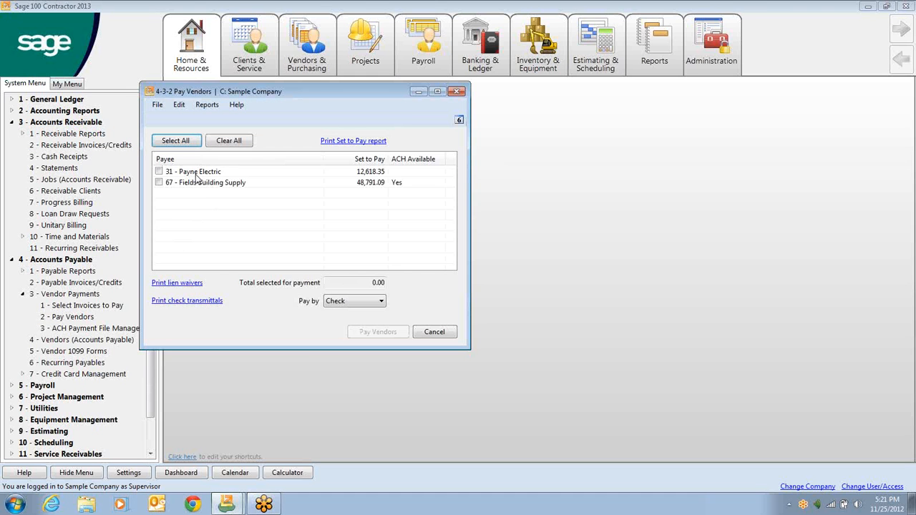
{"action": "left_click", "coordinate": [158, 173]}
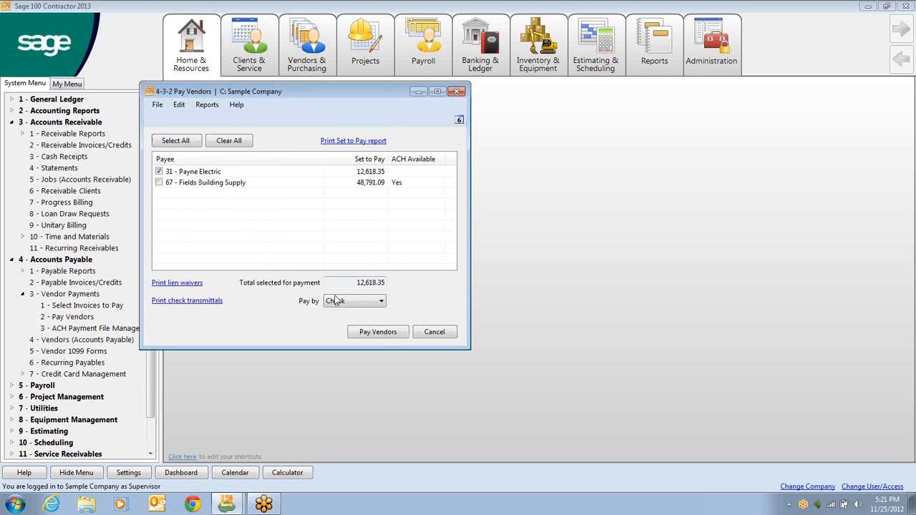
{"action": "left_click", "coordinate": [378, 305]}
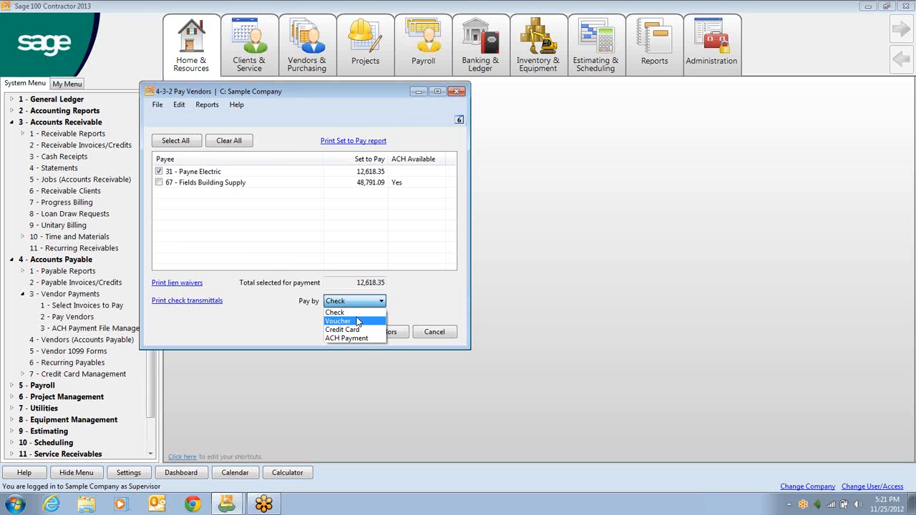
{"action": "left_click", "coordinate": [353, 320]}
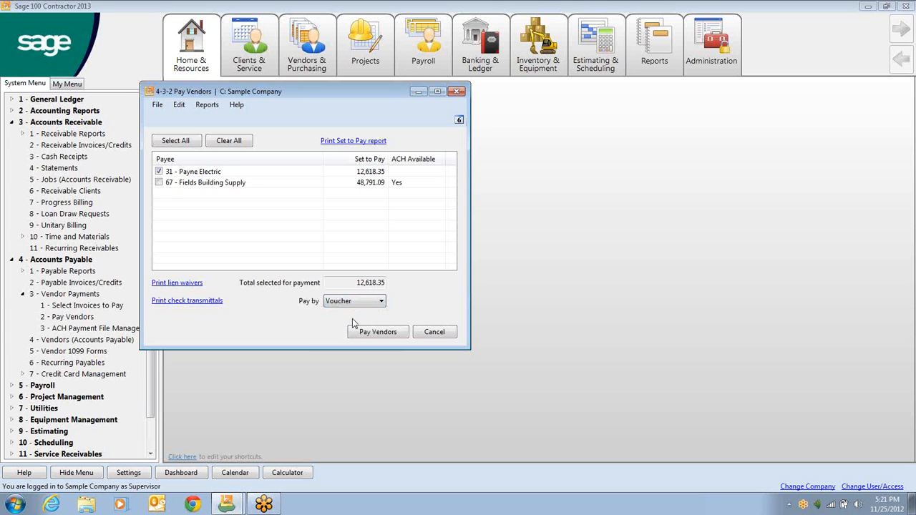
{"action": "left_click", "coordinate": [393, 334]}
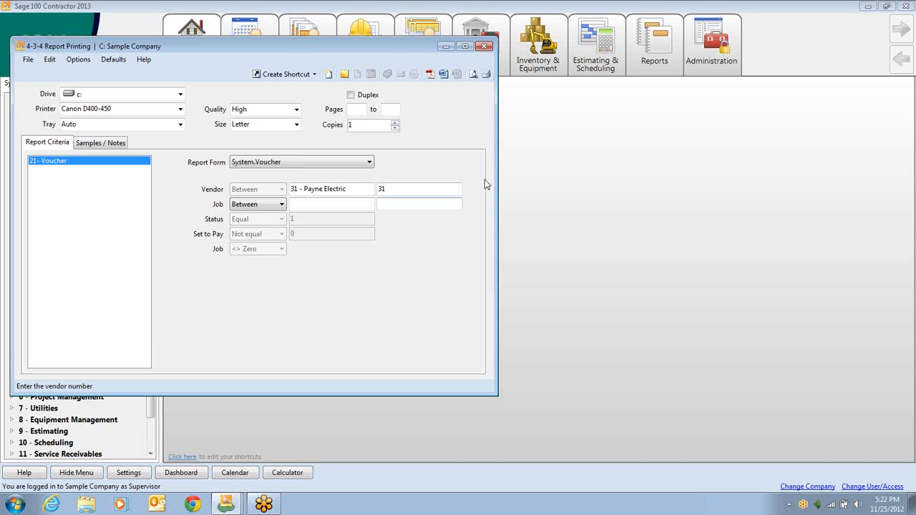
Step: Start printing the Payne Electric voucher and set its clearing account to 1007 - Voucher Clearing, accepting the default starting check number
{"action": "left_click", "coordinate": [487, 76]}
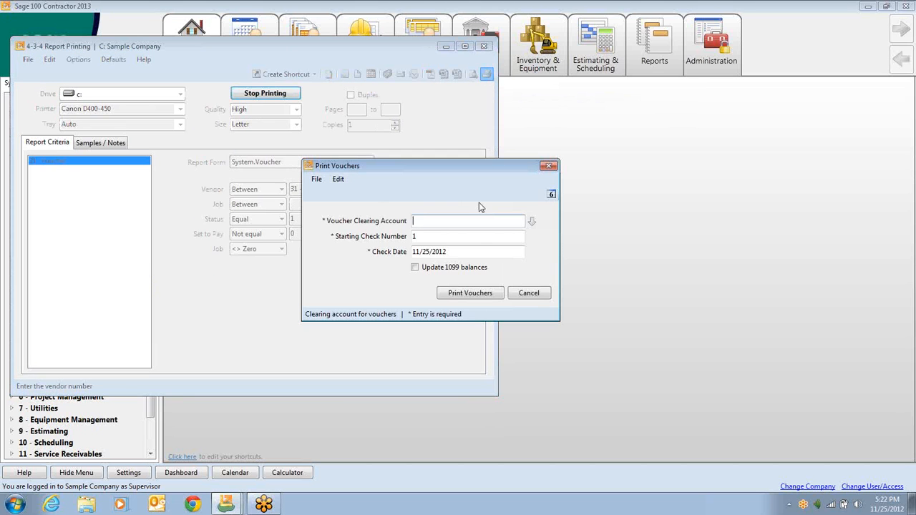
{"action": "left_click", "coordinate": [533, 223]}
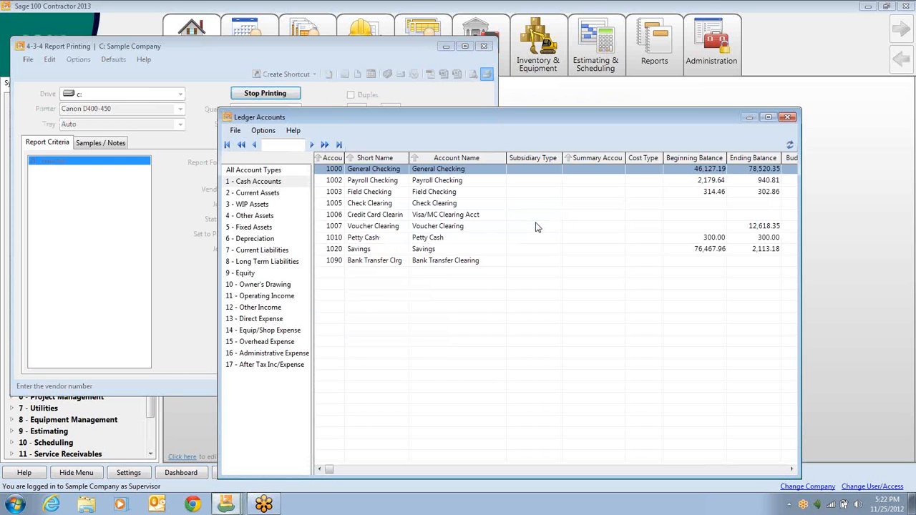
{"action": "double_click", "coordinate": [352, 227]}
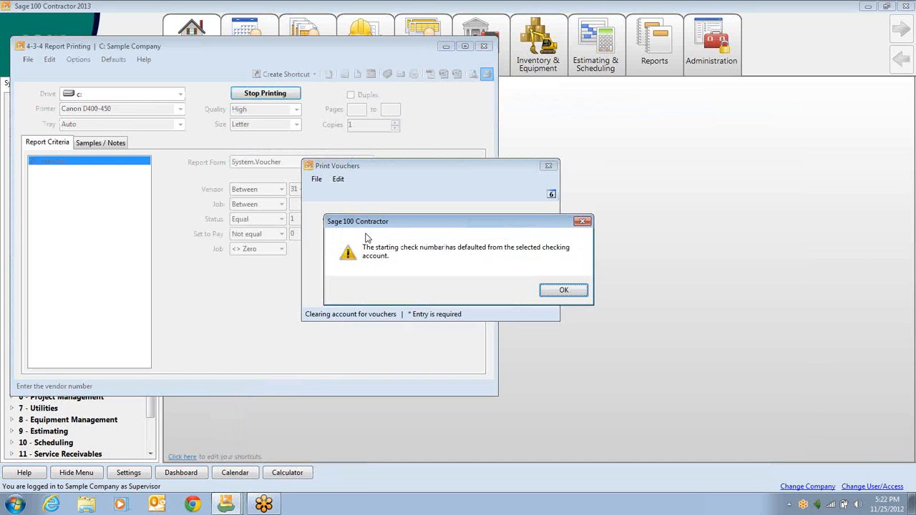
{"action": "left_click", "coordinate": [560, 294]}
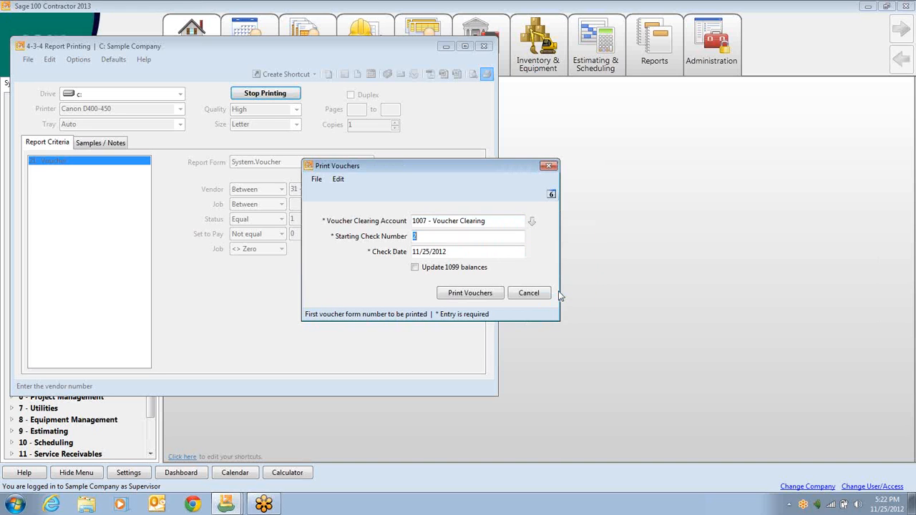
Step: Set the voucher's check date to 06/30/2011 and enable updating of 1099 balances
{"action": "left_click", "coordinate": [421, 237]}
{"action": "left_click", "coordinate": [461, 249]}
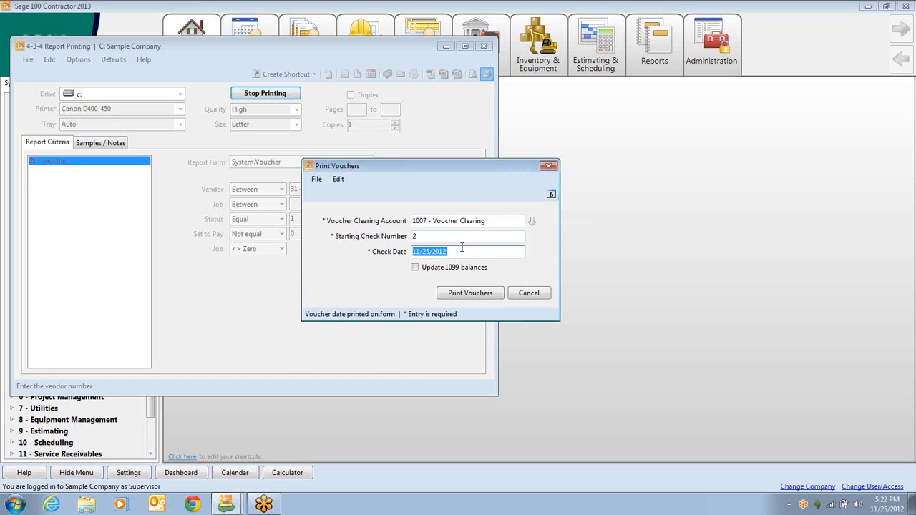
{"action": "type", "text": "06/30/2011"}
{"action": "key", "text": "Tab"}
{"action": "key", "text": "Tab"}
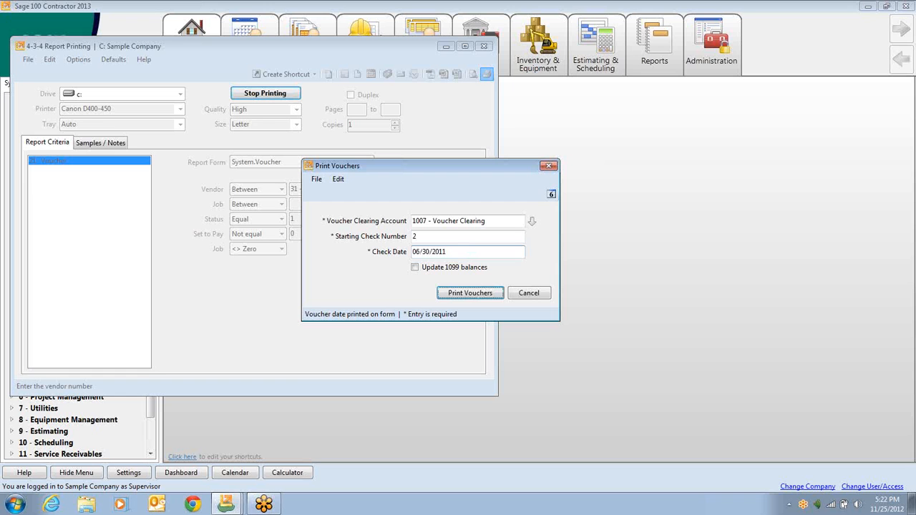
{"action": "left_click", "coordinate": [416, 268]}
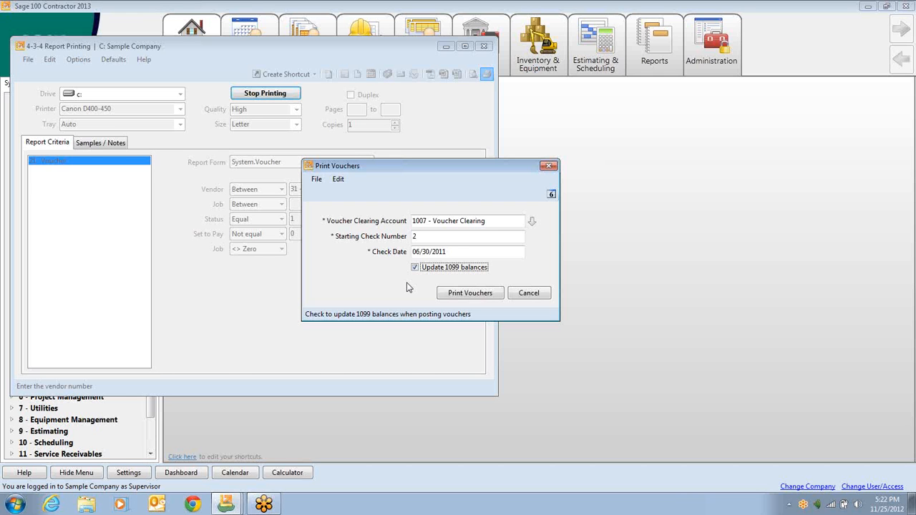
Step: Print the voucher, post all vouchers and close the report printing and vendor payment windows
{"action": "left_click", "coordinate": [450, 295]}
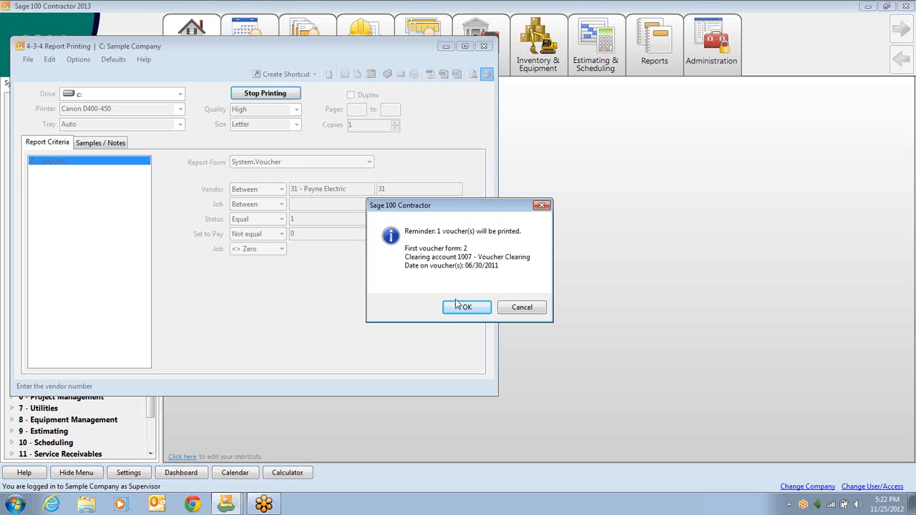
{"action": "left_click", "coordinate": [464, 307]}
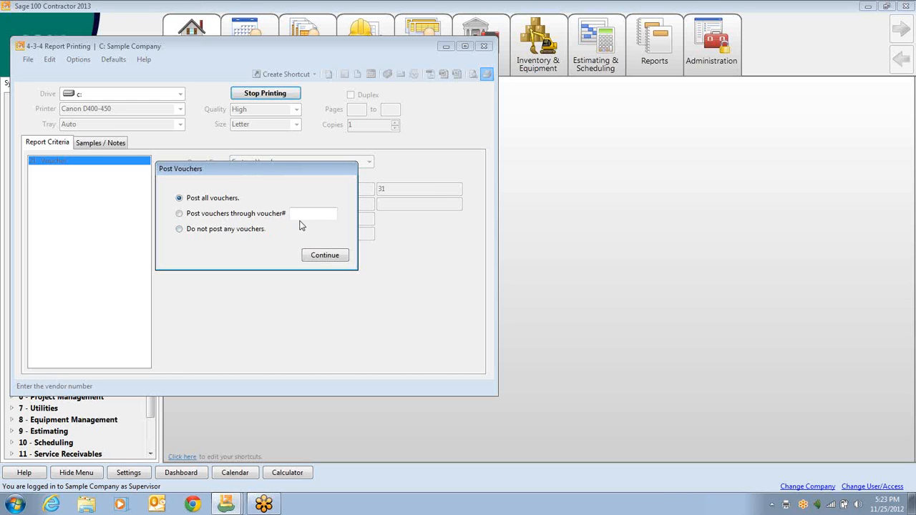
{"action": "left_click", "coordinate": [342, 261]}
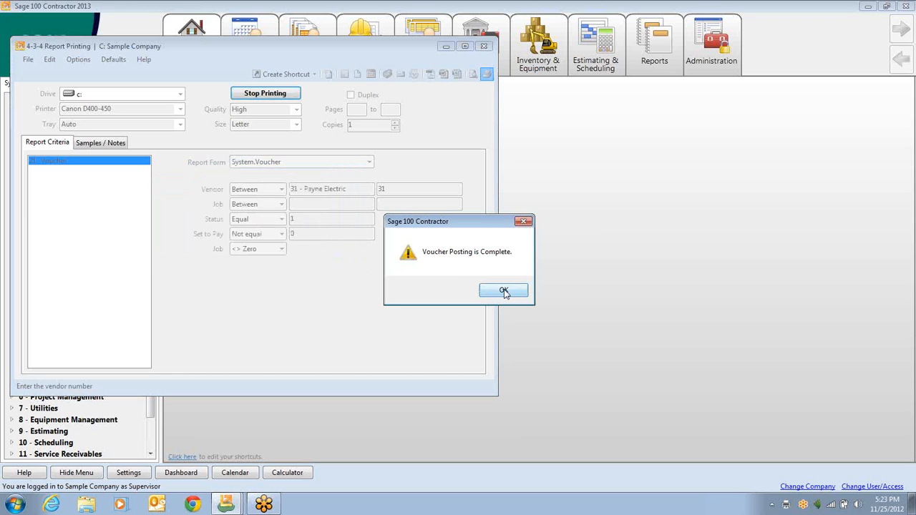
{"action": "left_click", "coordinate": [504, 292]}
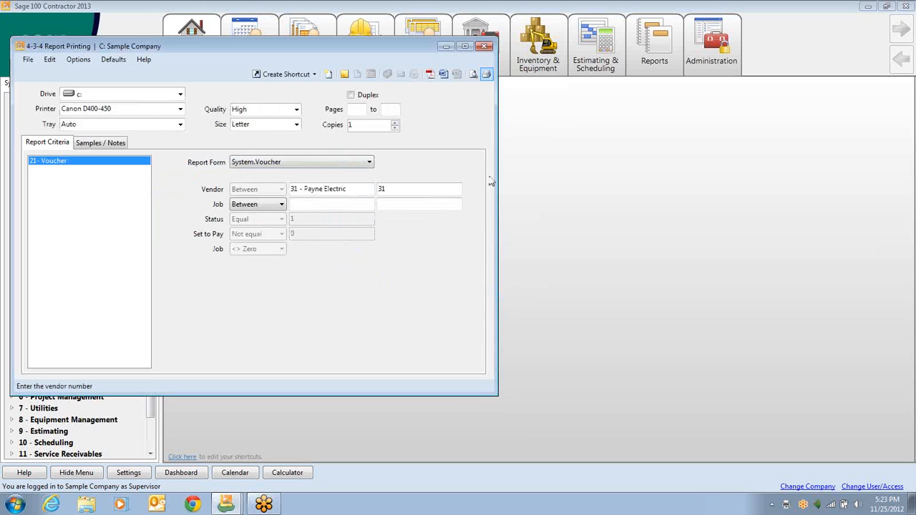
{"action": "left_click", "coordinate": [485, 47]}
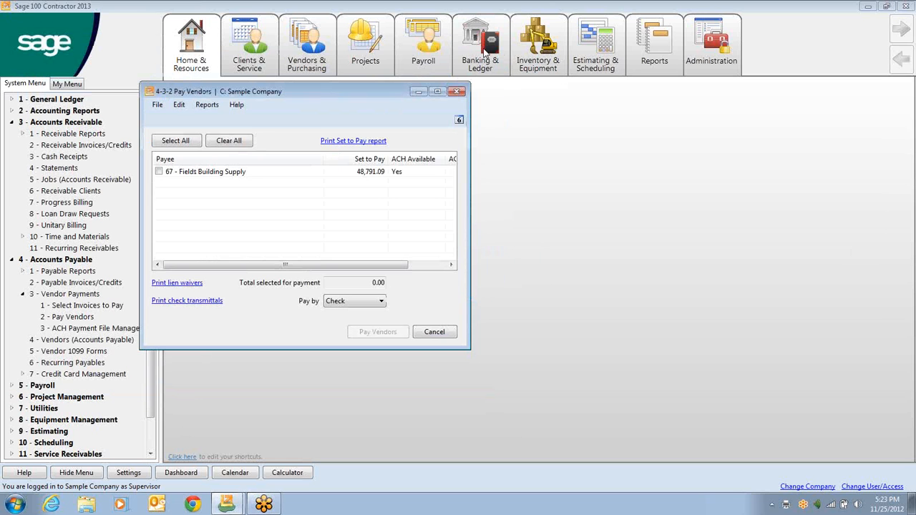
{"action": "left_click", "coordinate": [442, 331]}
Step: Review the last payable invoice's payment status and its job costs, and close the record
{"action": "left_click", "coordinate": [96, 283]}
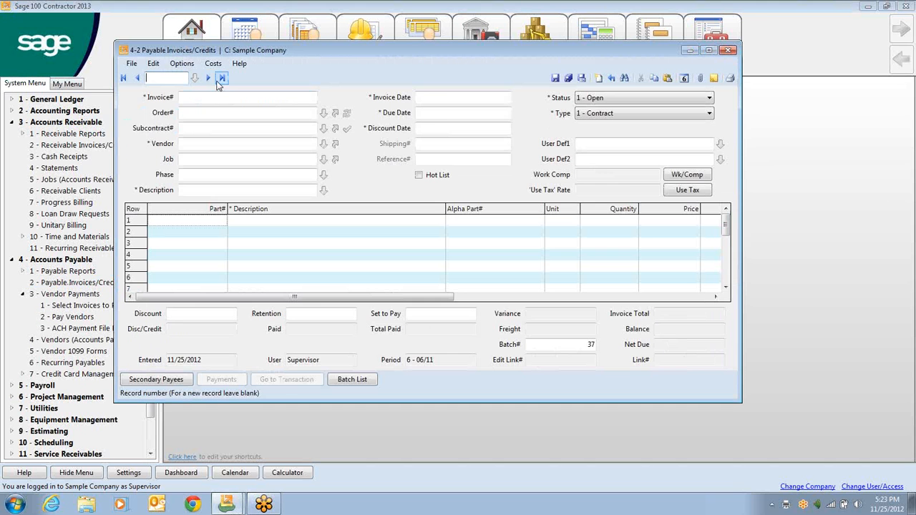
{"action": "left_click", "coordinate": [221, 78]}
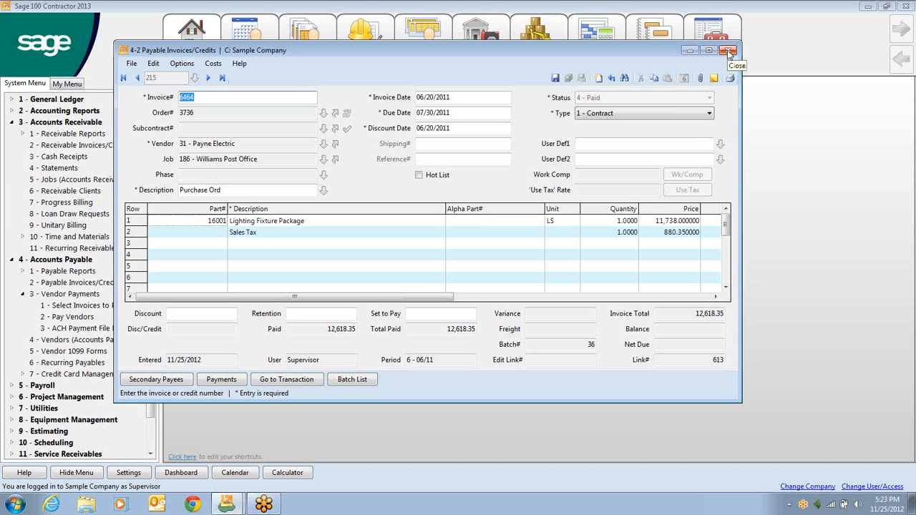
{"action": "left_click", "coordinate": [218, 66]}
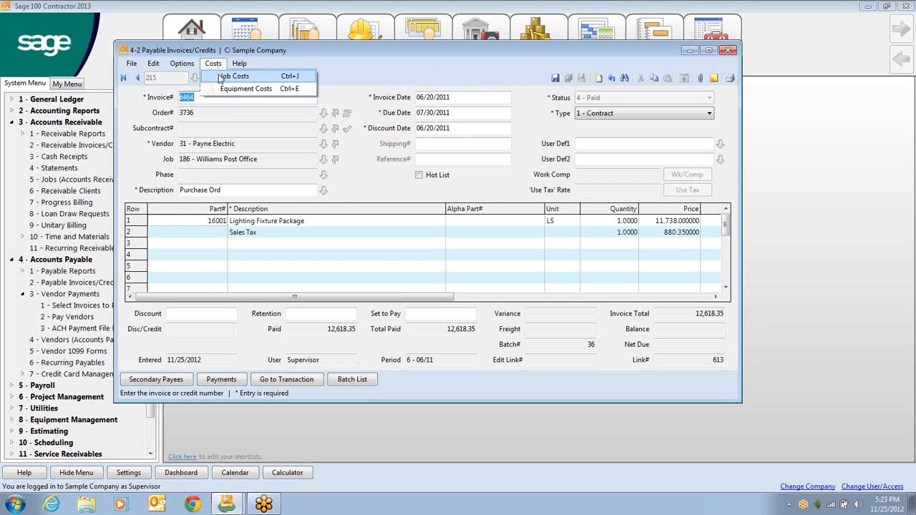
{"action": "left_click", "coordinate": [222, 77]}
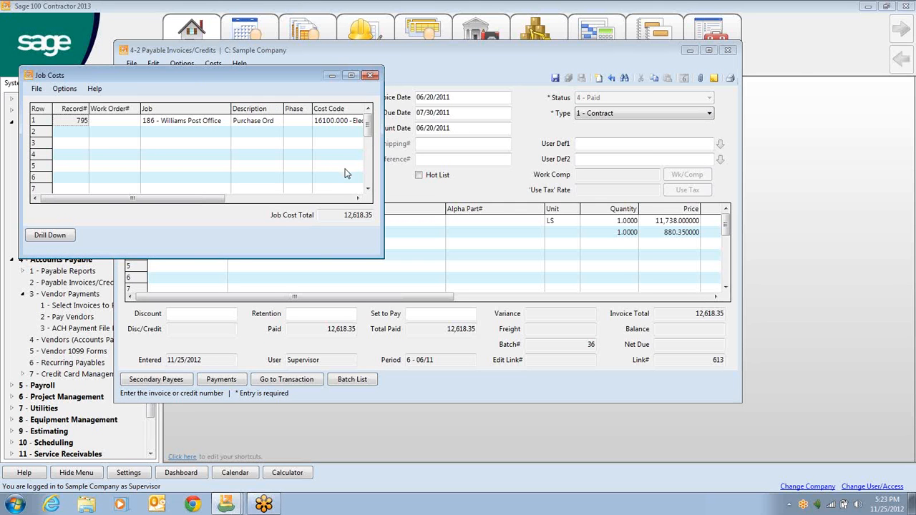
{"action": "left_click", "coordinate": [370, 76]}
{"action": "left_click", "coordinate": [728, 51]}
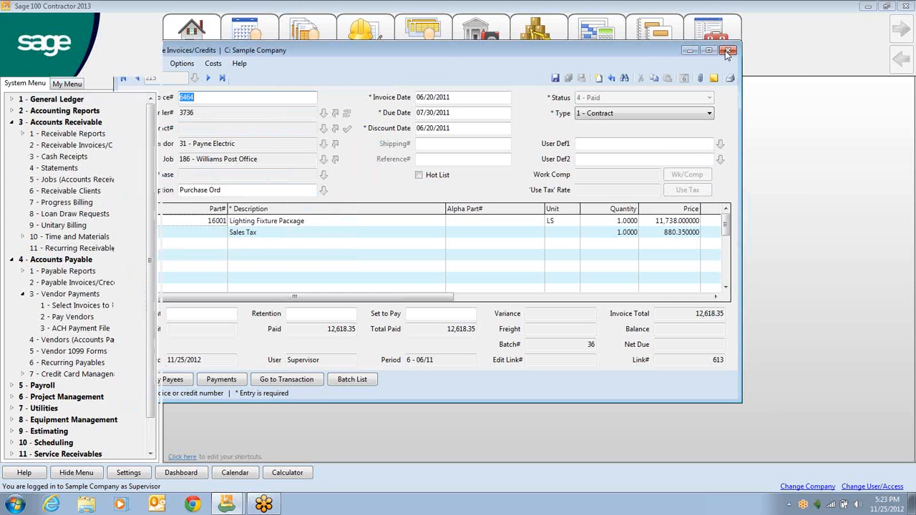
Step: Examine the last journal transaction and the one before it to compare their Voucher Clearing postings
{"action": "left_click", "coordinate": [12, 100]}
{"action": "left_click", "coordinate": [46, 133]}
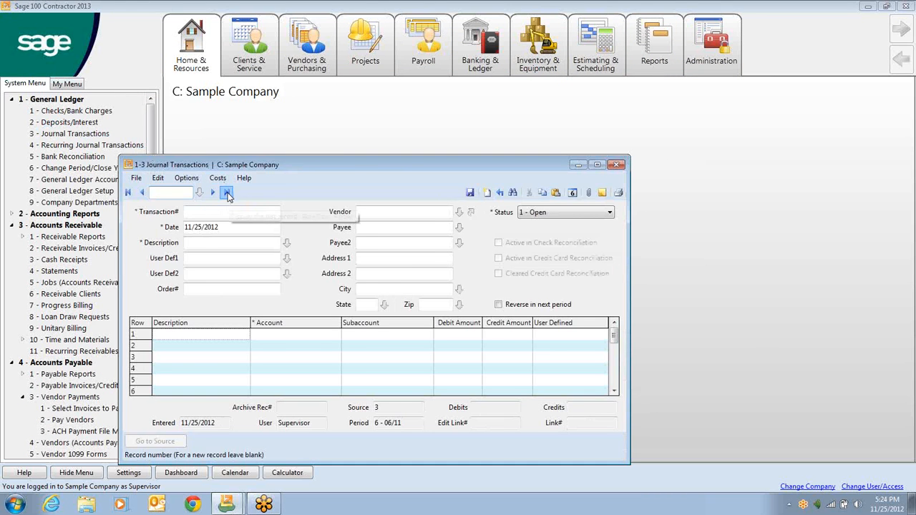
{"action": "left_click", "coordinate": [226, 193]}
{"action": "left_click_drag", "start_coordinate": [354, 164], "coordinate": [407, 76]}
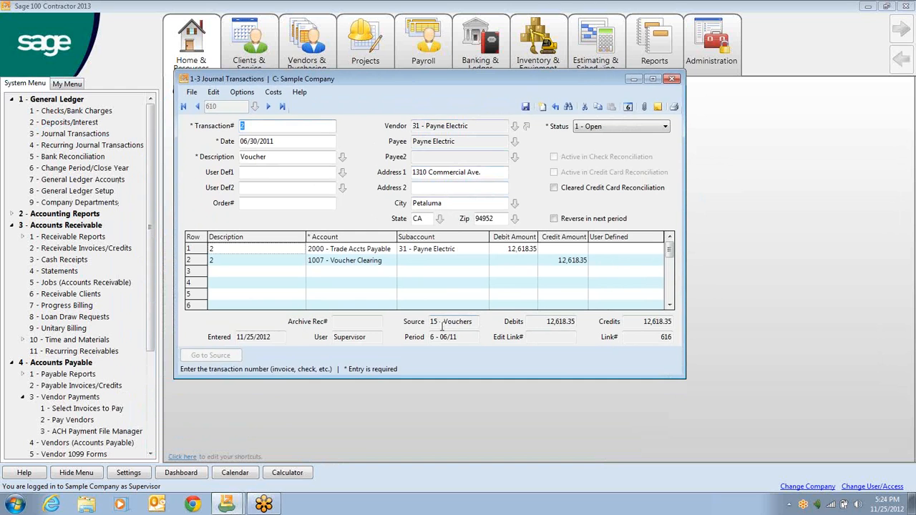
{"action": "left_click_drag", "start_coordinate": [442, 326], "coordinate": [492, 325]}
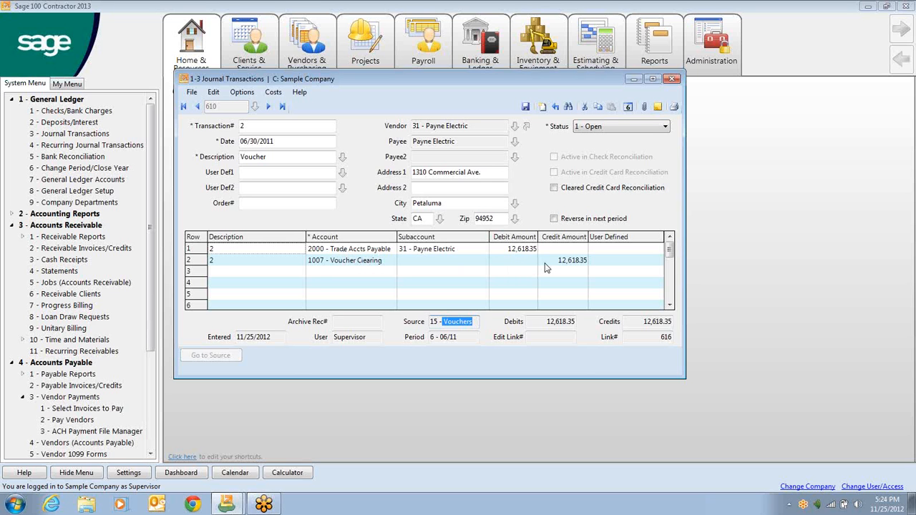
{"action": "left_click", "coordinate": [198, 107]}
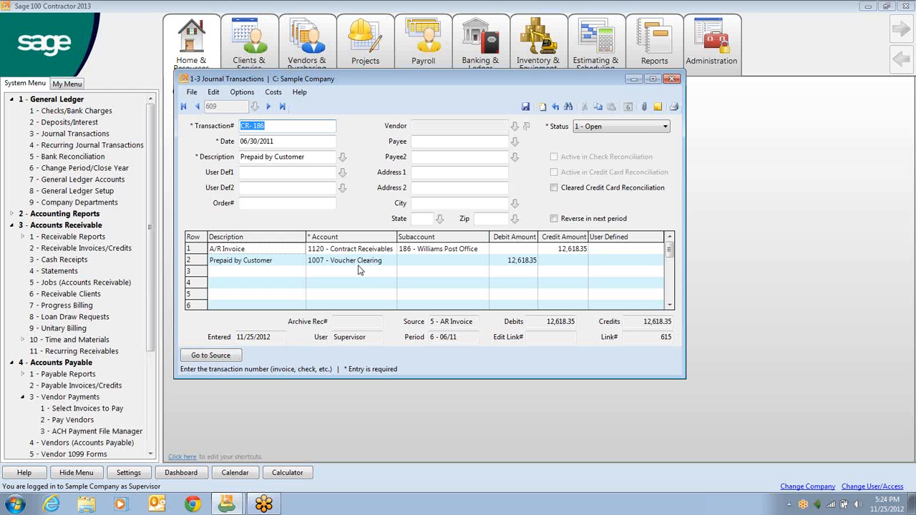
Step: Look up the detail record of ledger account 1007 from row 1 of a blank journal transaction to check its balances
{"action": "left_click", "coordinate": [543, 107]}
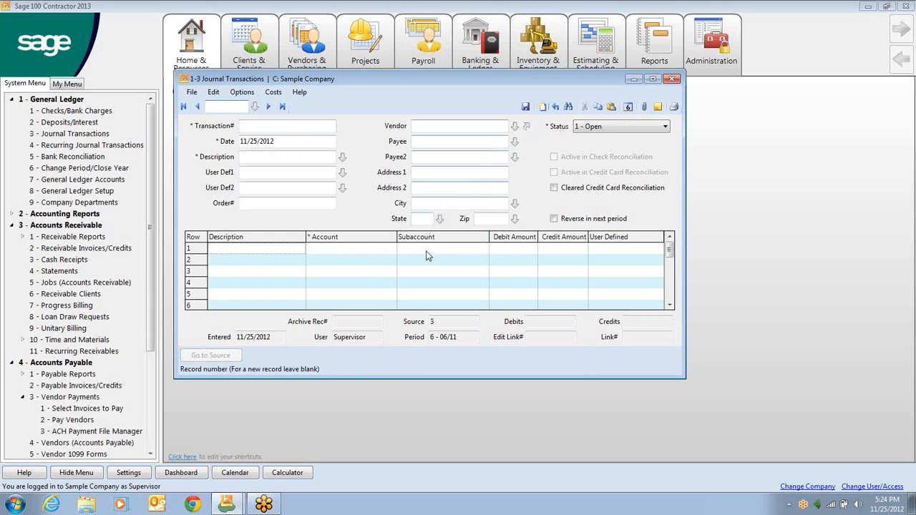
{"action": "left_click", "coordinate": [380, 252]}
{"action": "type", "text": "1007"}
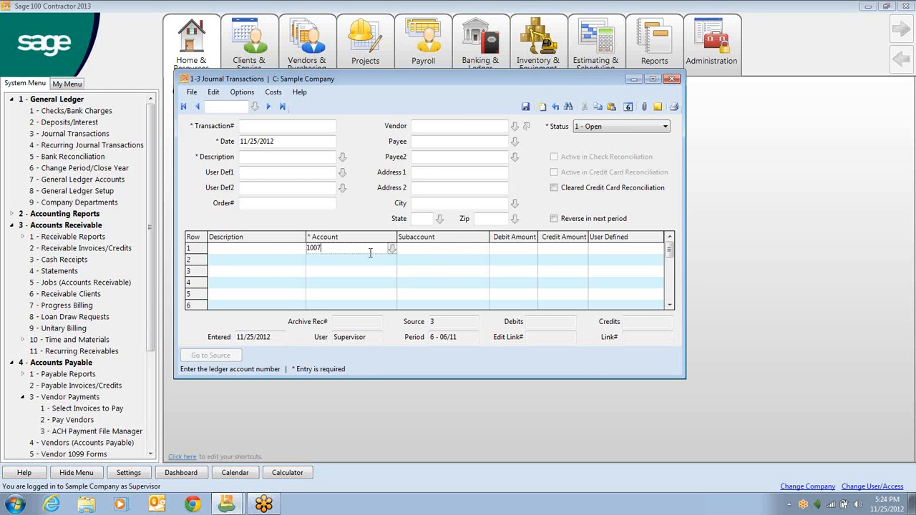
{"action": "key", "text": "Return"}
{"action": "right_click", "coordinate": [368, 253]}
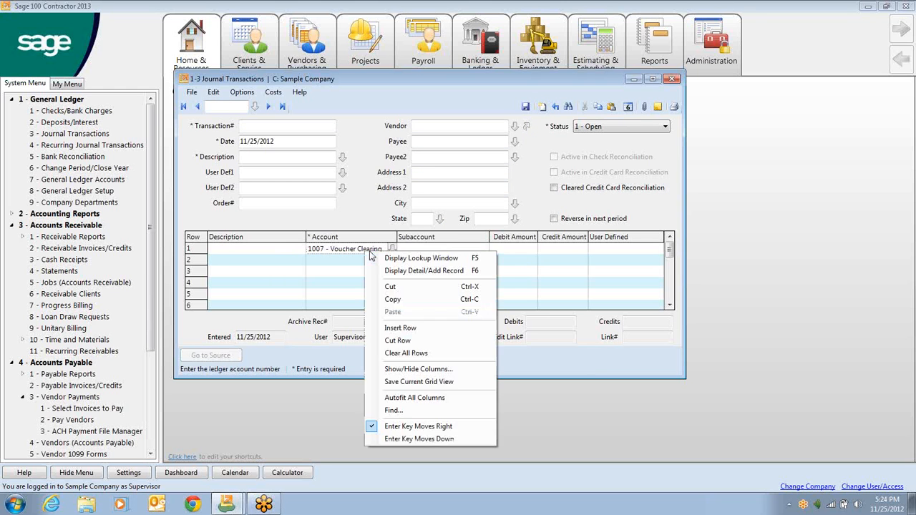
{"action": "left_click", "coordinate": [379, 270]}
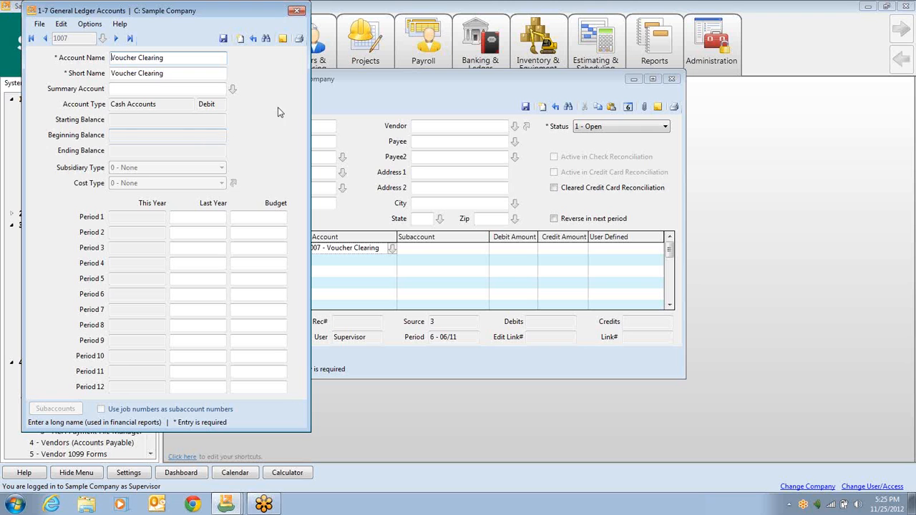
{"action": "left_click", "coordinate": [297, 12]}
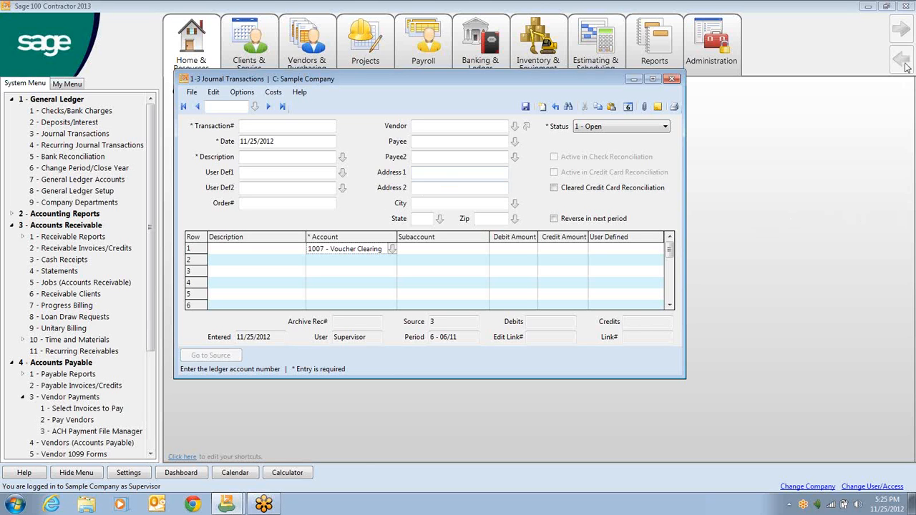
{"action": "left_click", "coordinate": [904, 27]}
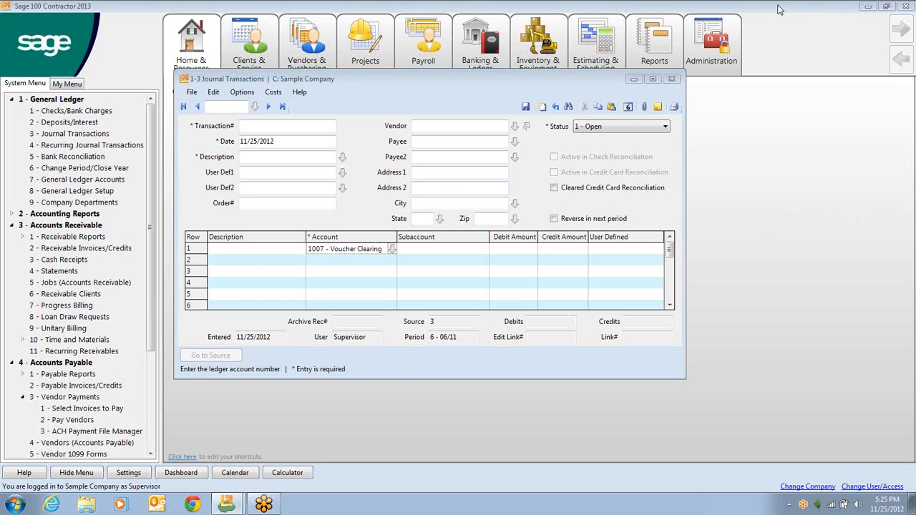